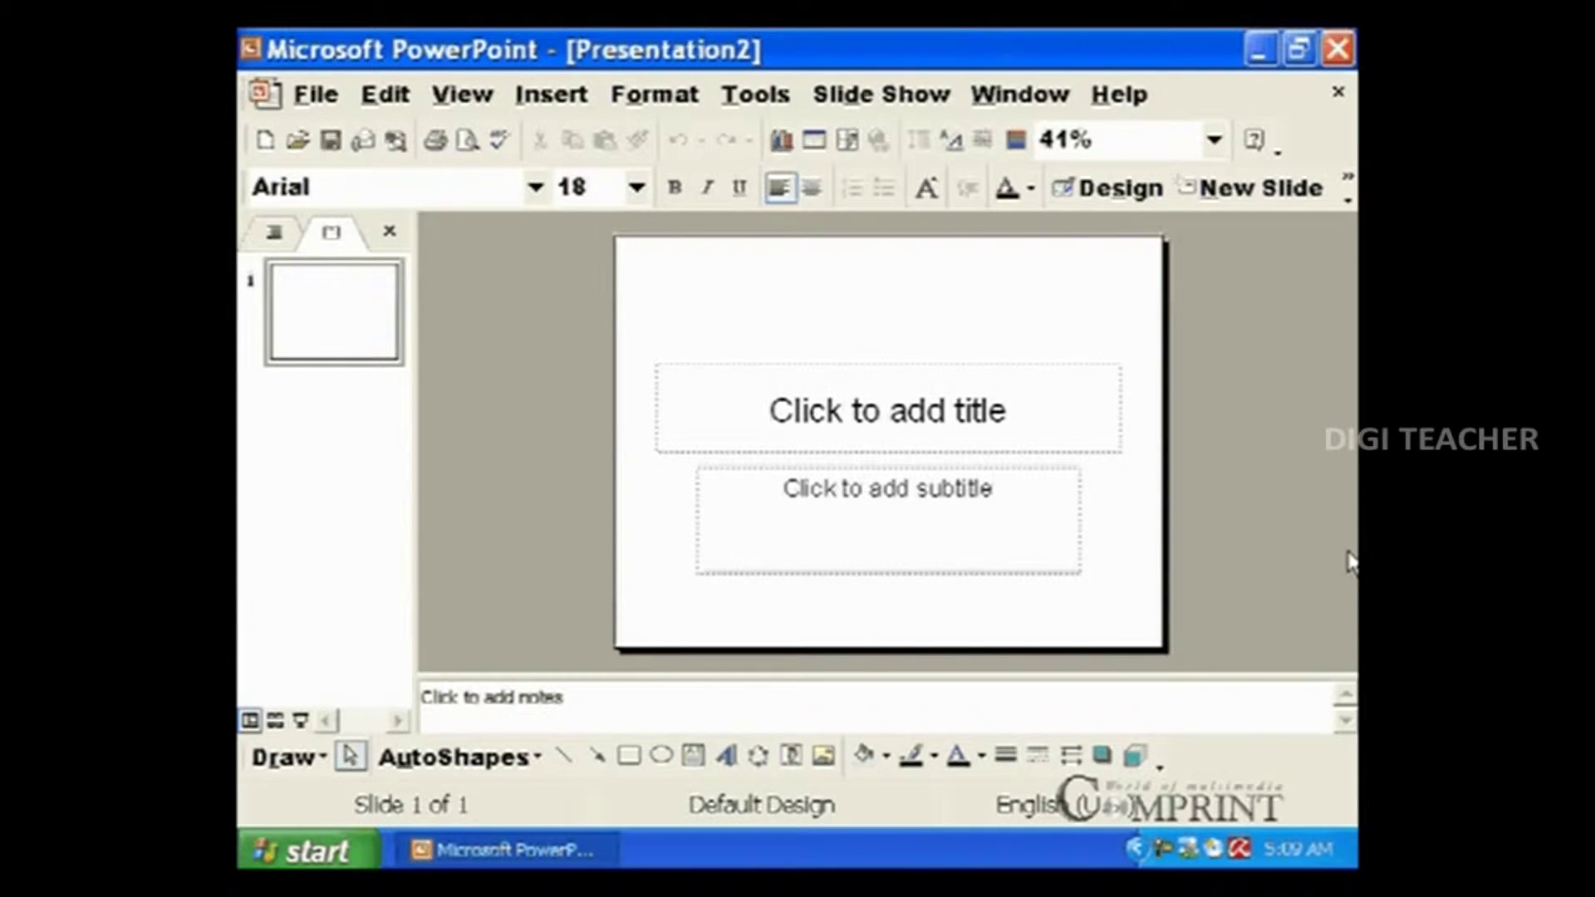
Show the Slide Layout pane, scroll to the Content Layouts and apply a single-content layout.
{"action": "right_click", "coordinate": [941, 265]}
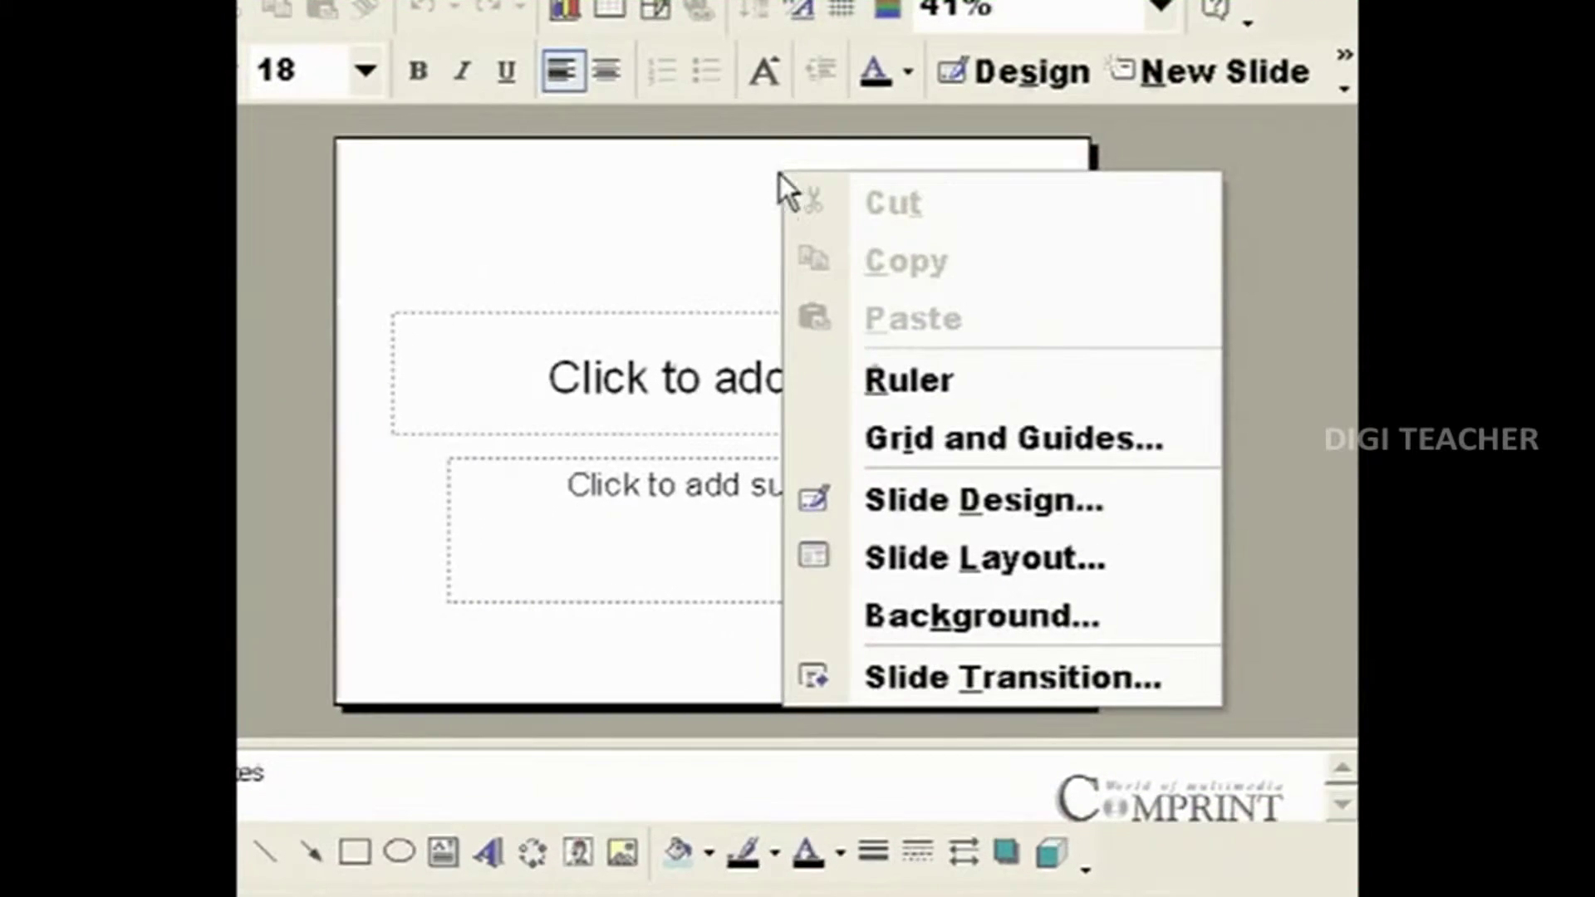
{"action": "left_click", "coordinate": [1010, 575]}
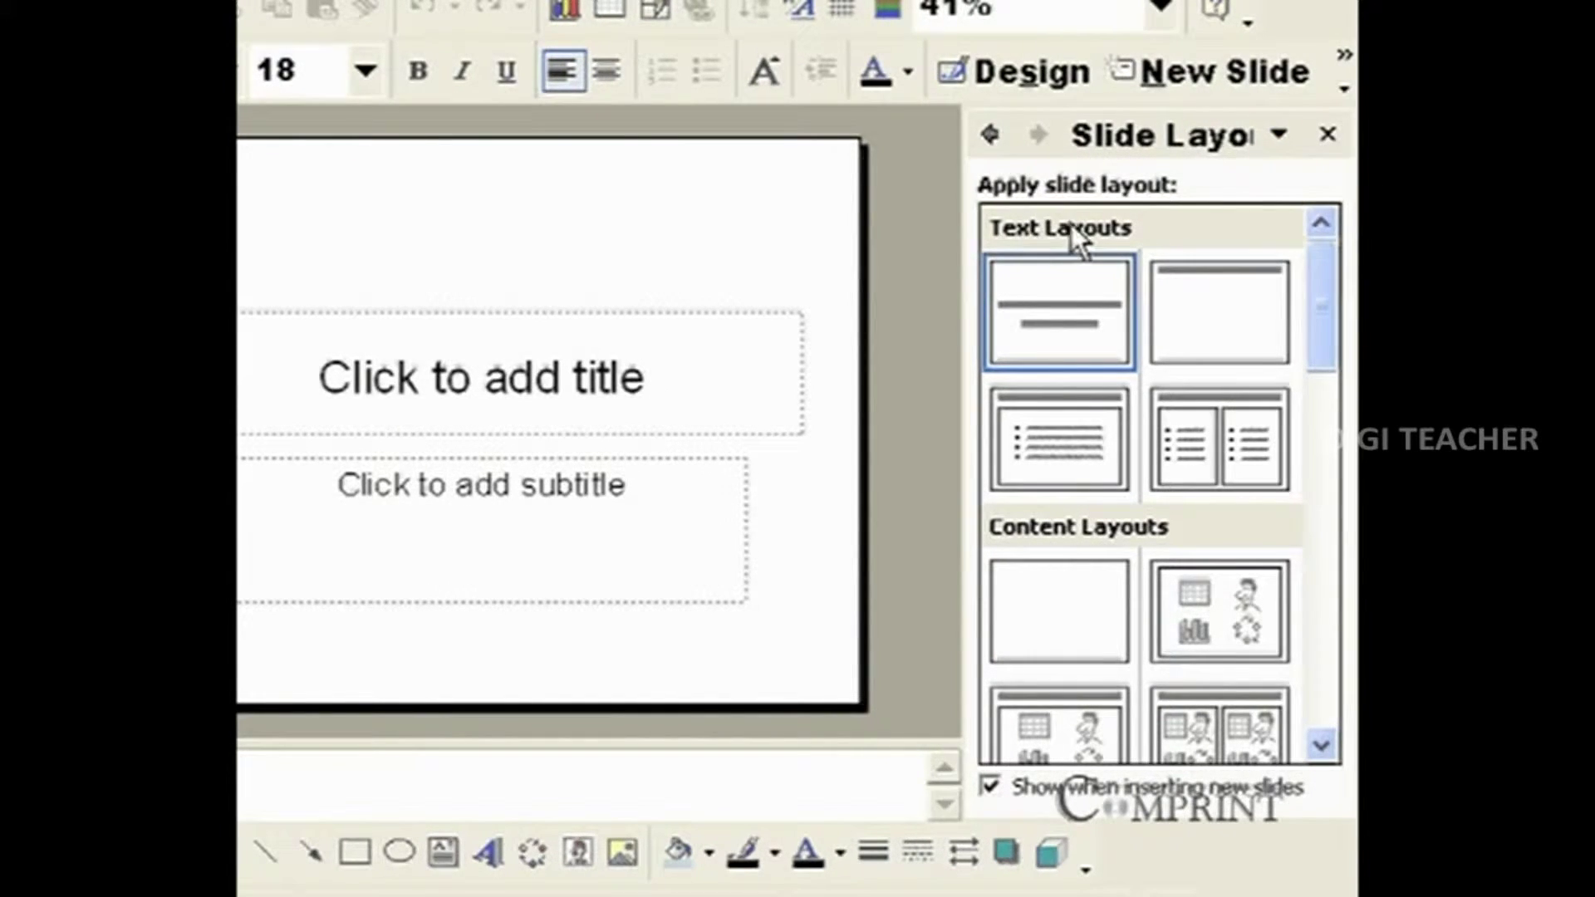
{"action": "mouse_move", "coordinate": [1324, 336]}
{"action": "left_mouse_down"}
{"action": "mouse_move", "coordinate": [1345, 432]}
{"action": "mouse_move", "coordinate": [1334, 648]}
{"action": "mouse_move", "coordinate": [1312, 241]}
{"action": "left_mouse_up"}
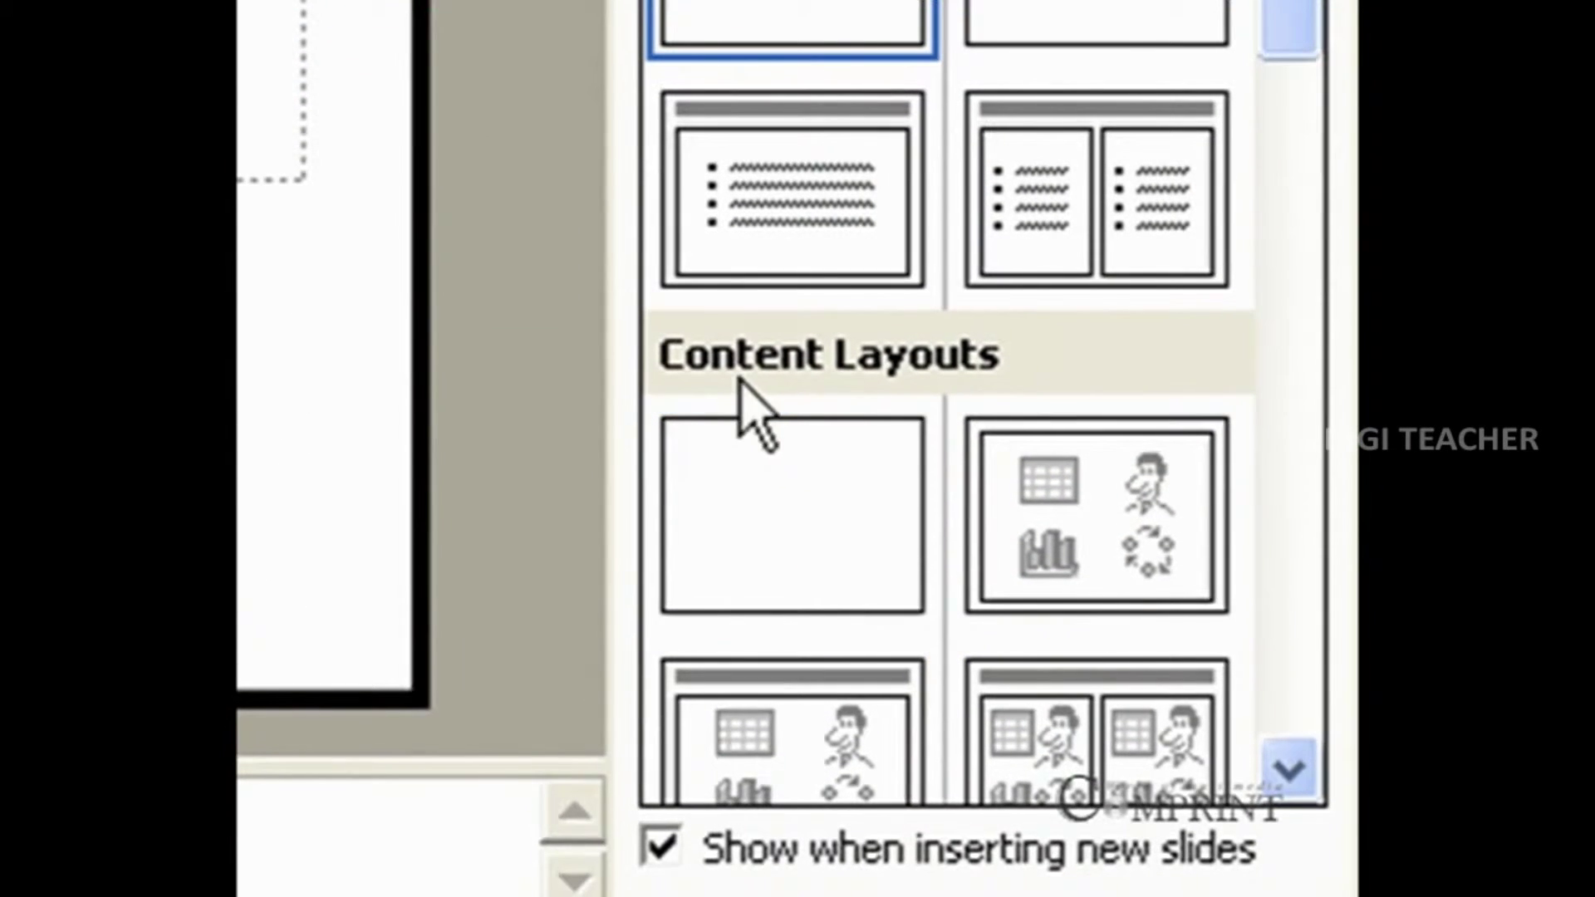
{"action": "left_click_drag", "start_coordinate": [1298, 17], "coordinate": [1296, 74]}
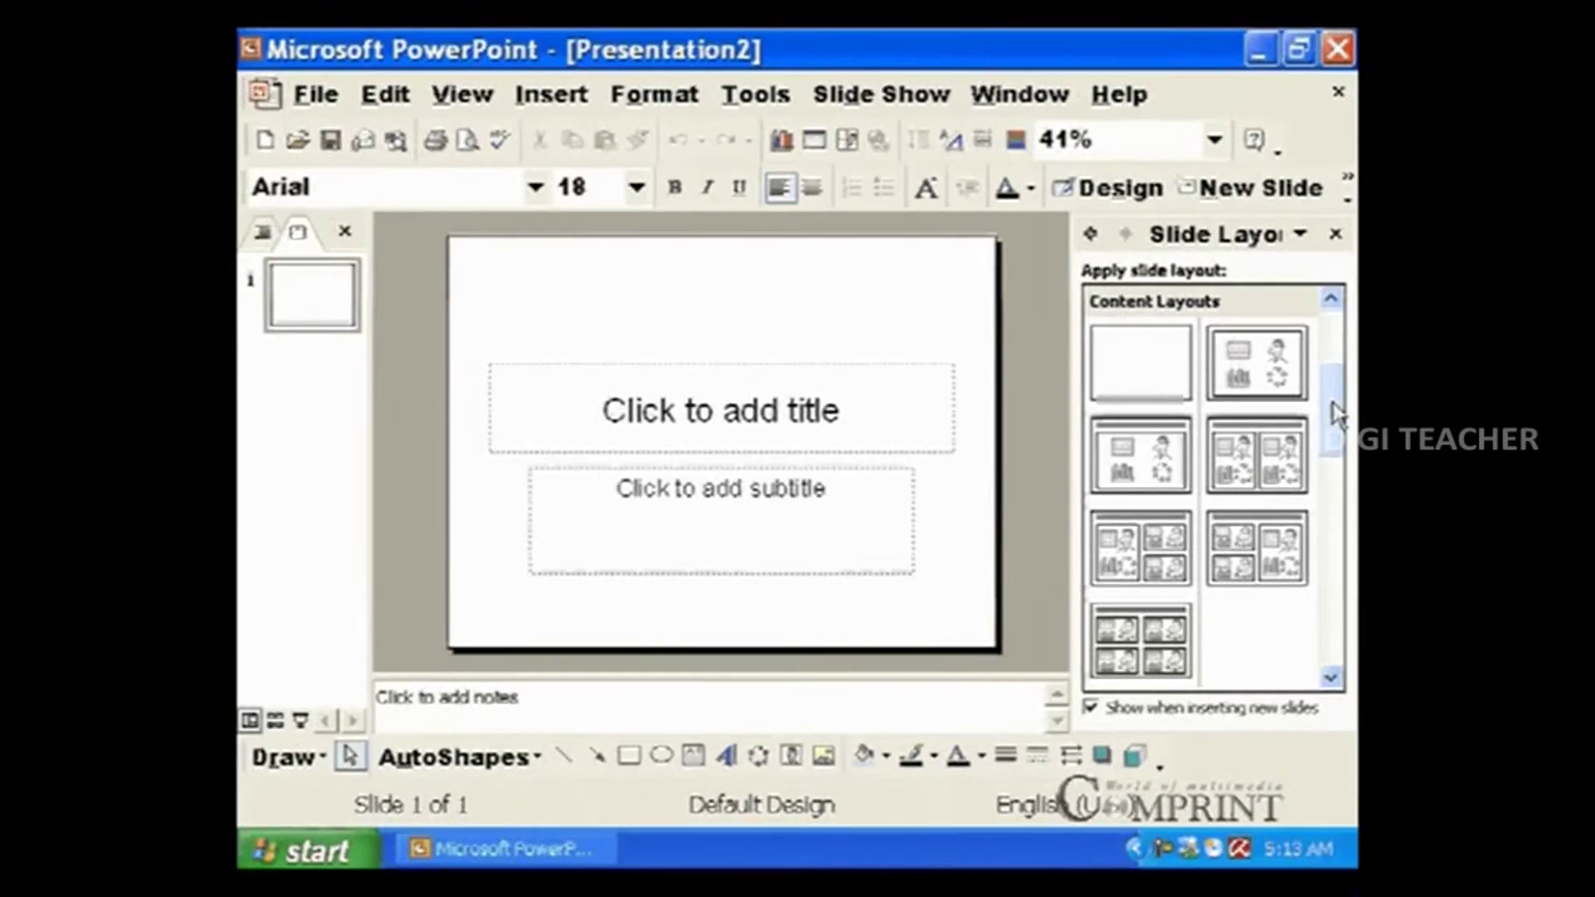
{"action": "left_click", "coordinate": [1262, 383]}
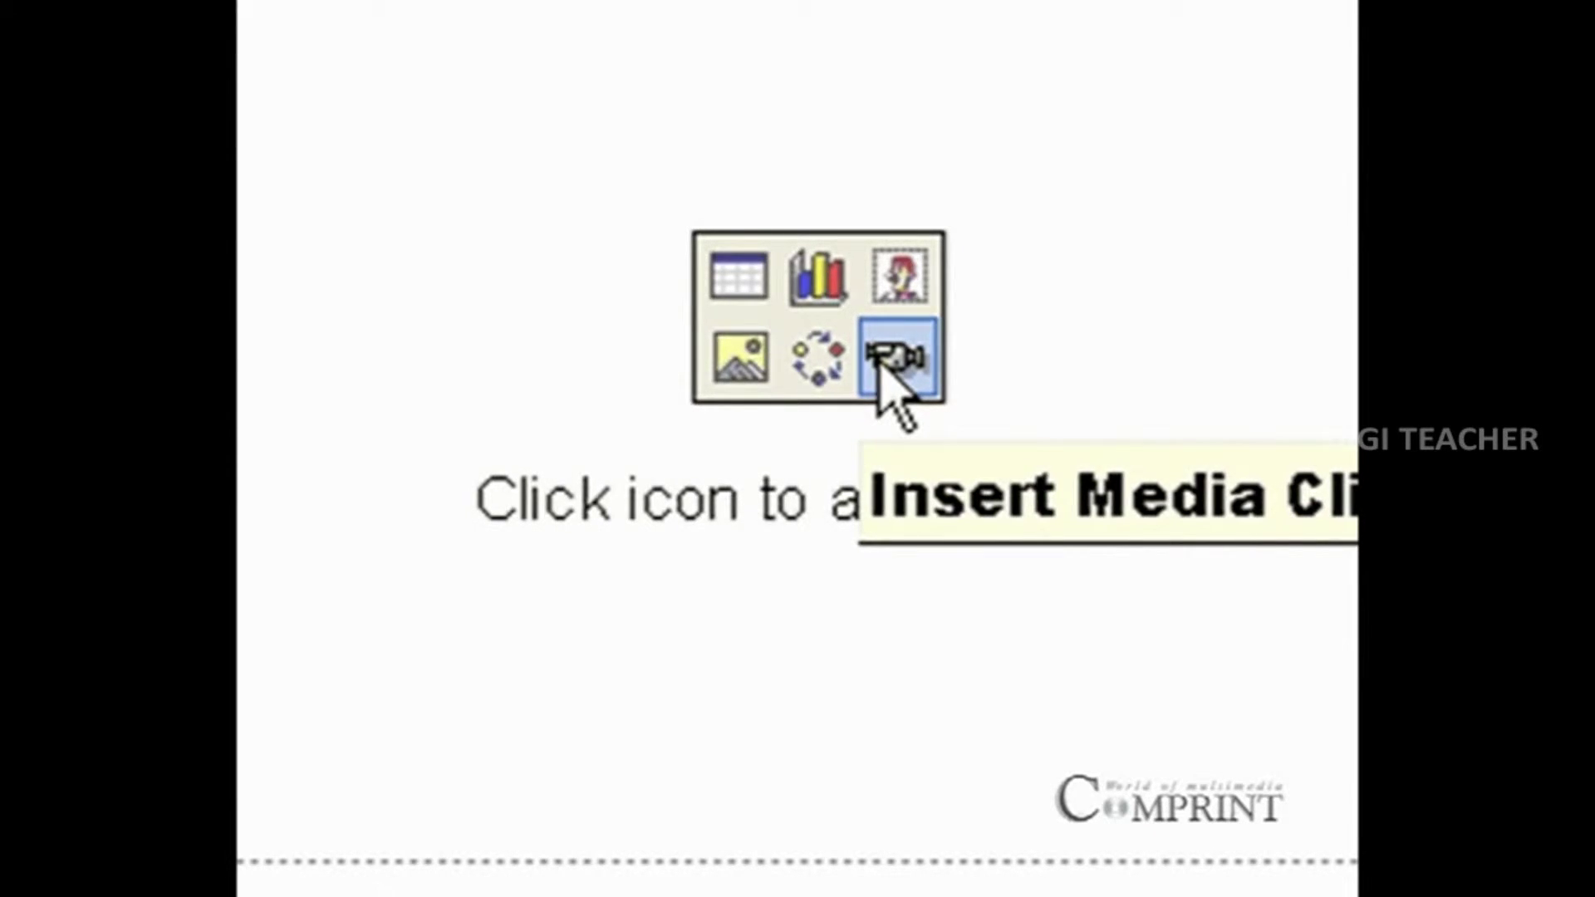
Insert the red hand media clip into the content placeholder, then delete it.
{"action": "left_click", "coordinate": [879, 370]}
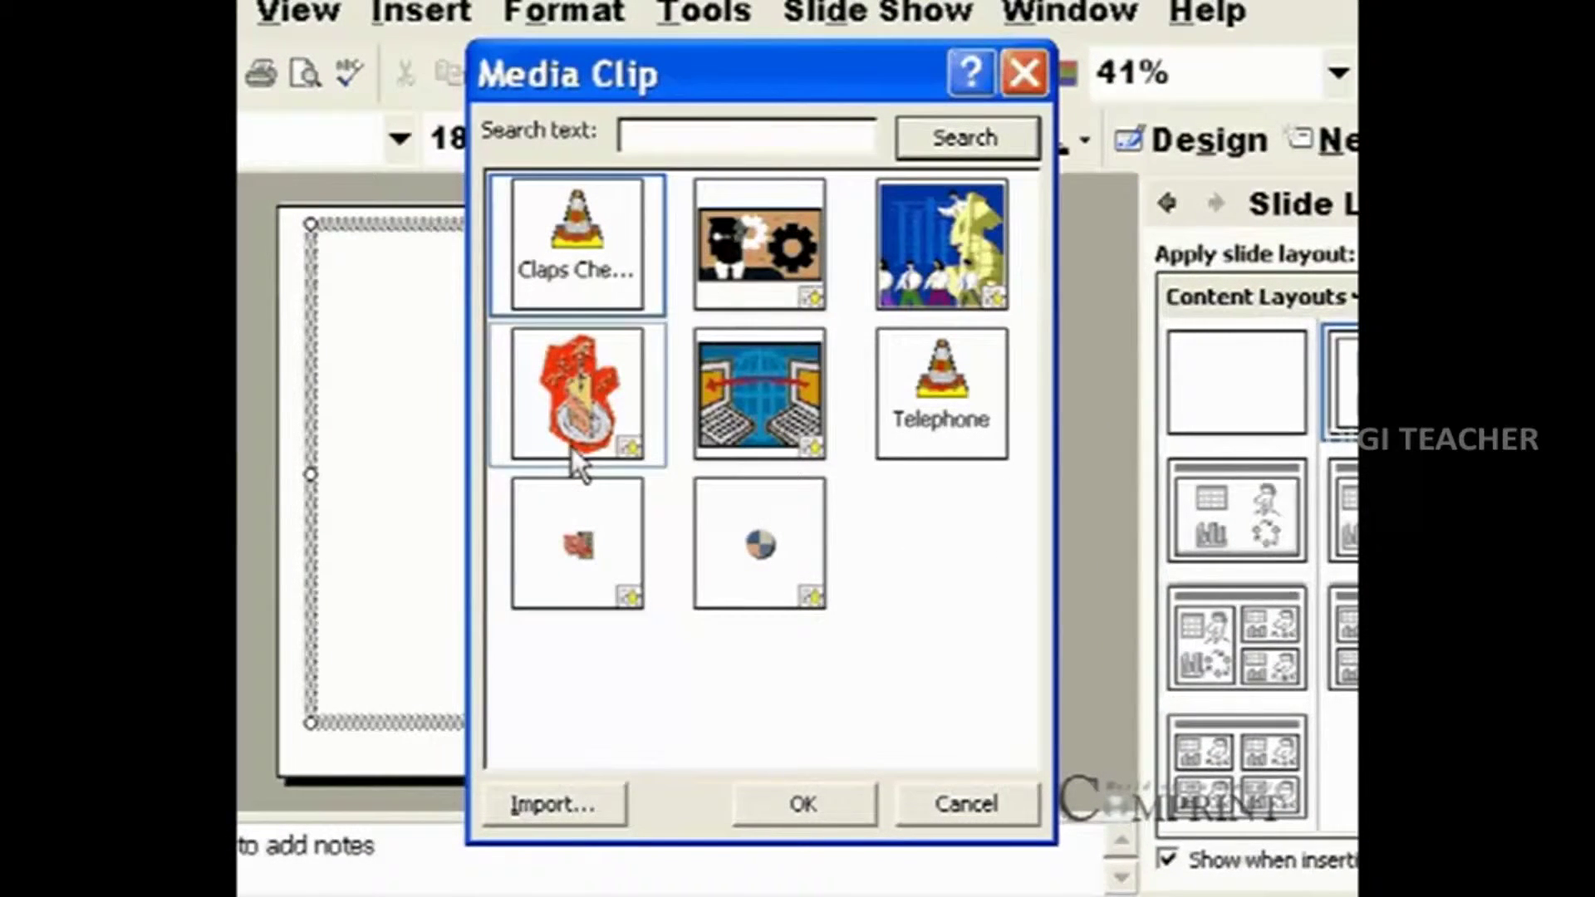
{"action": "left_click", "coordinate": [571, 447]}
{"action": "left_click", "coordinate": [781, 804]}
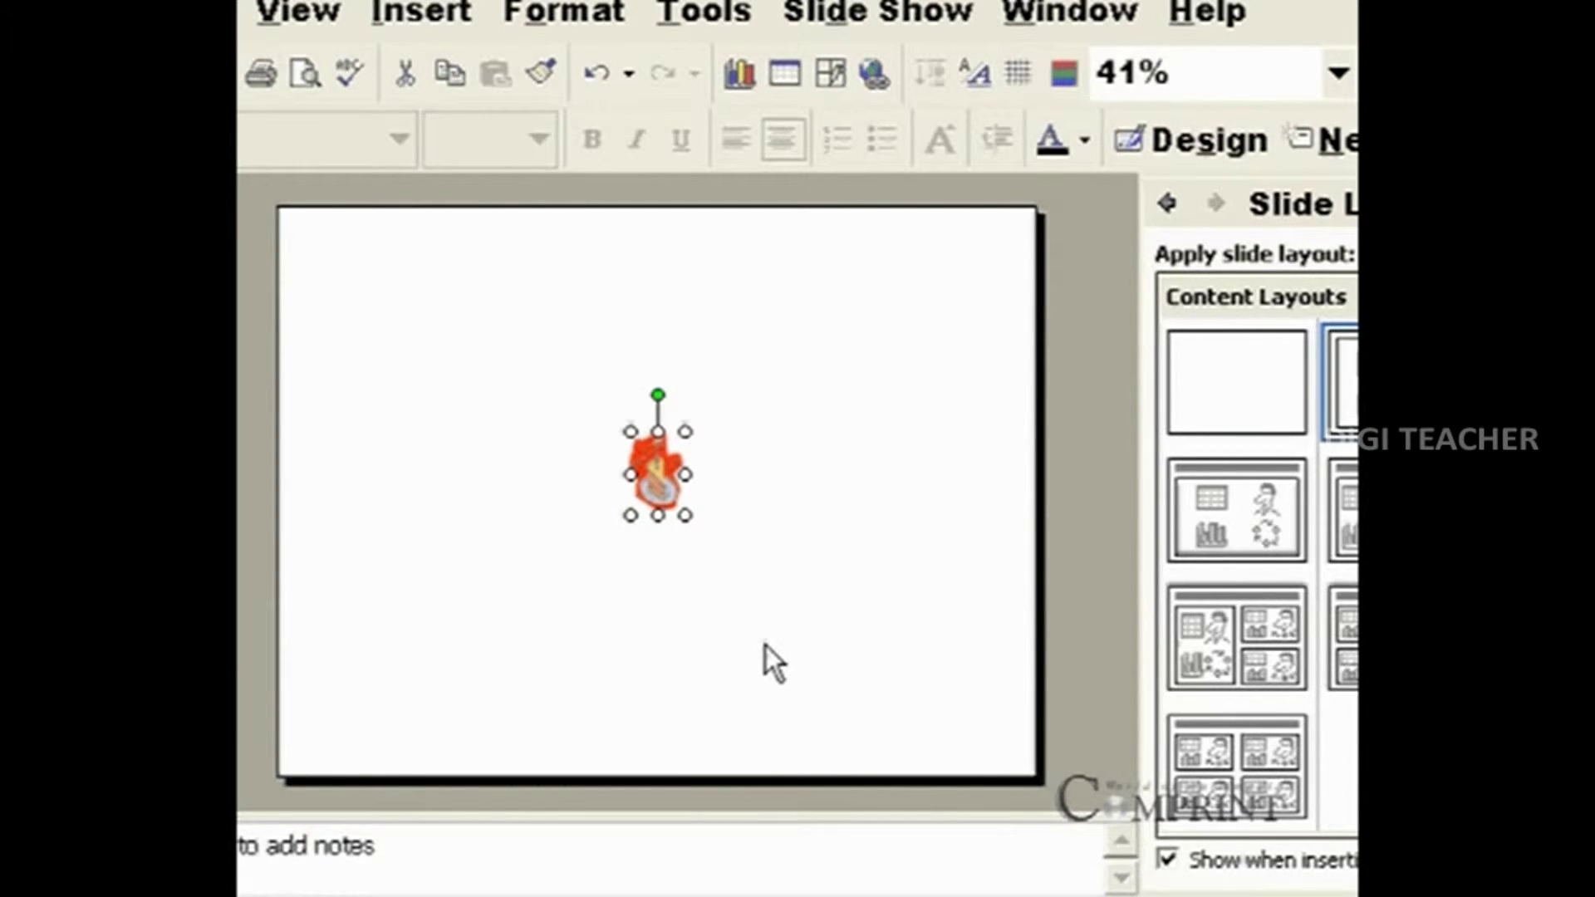
{"action": "key", "text": "Delete"}
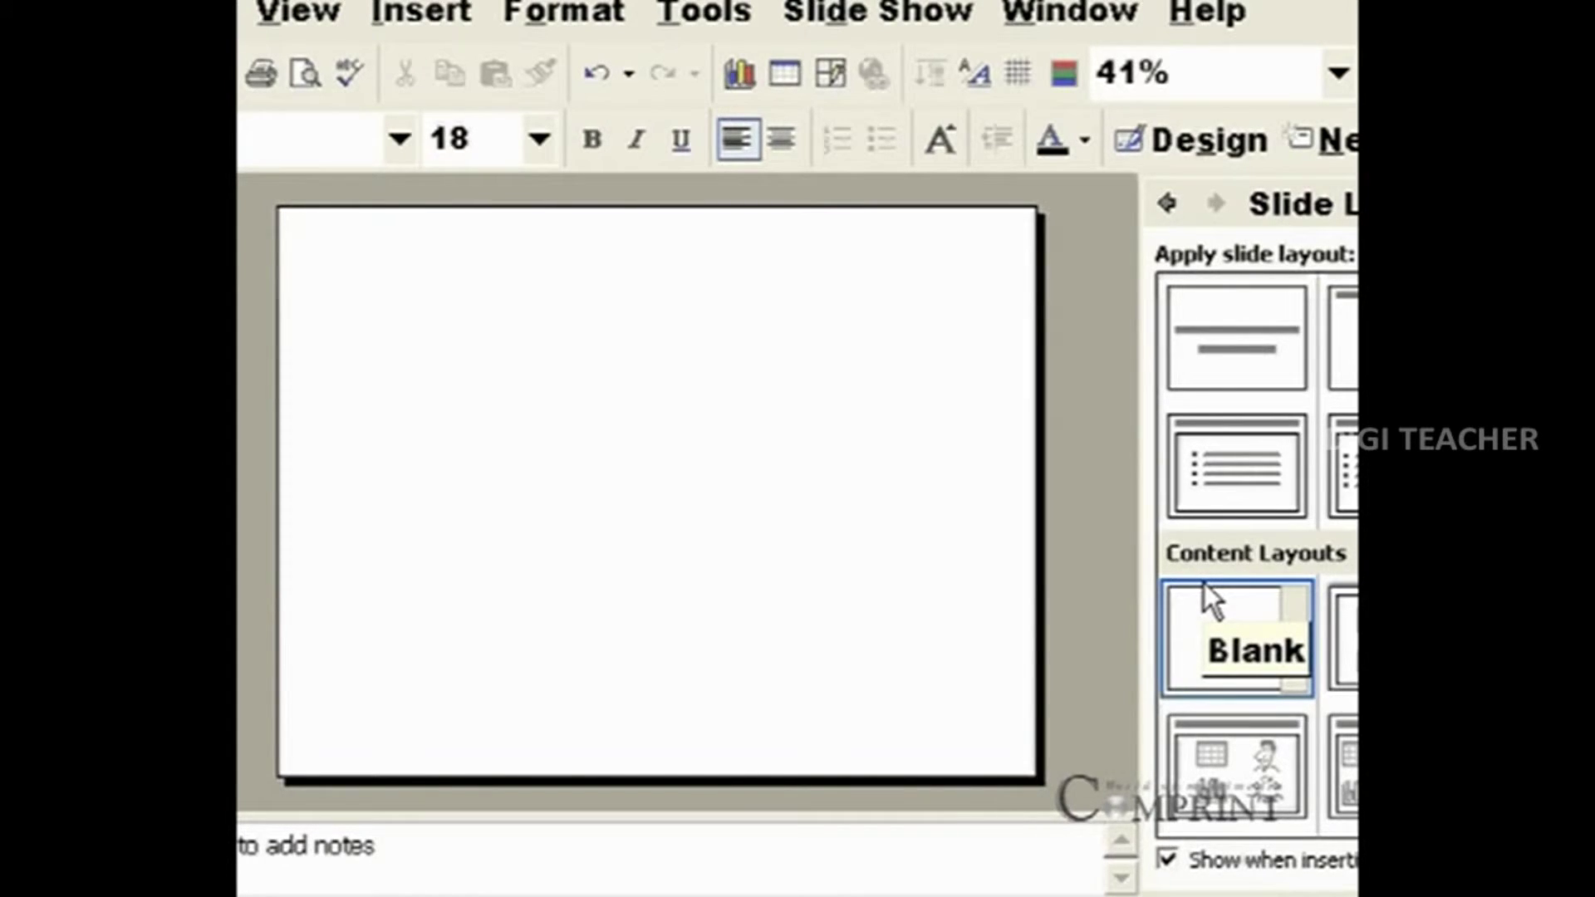
Apply the Title, Text, and Content layout and select its right-hand content area.
{"action": "scroll", "coordinate": [1254, 548], "scroll_direction": "down", "scroll_amount": 3}
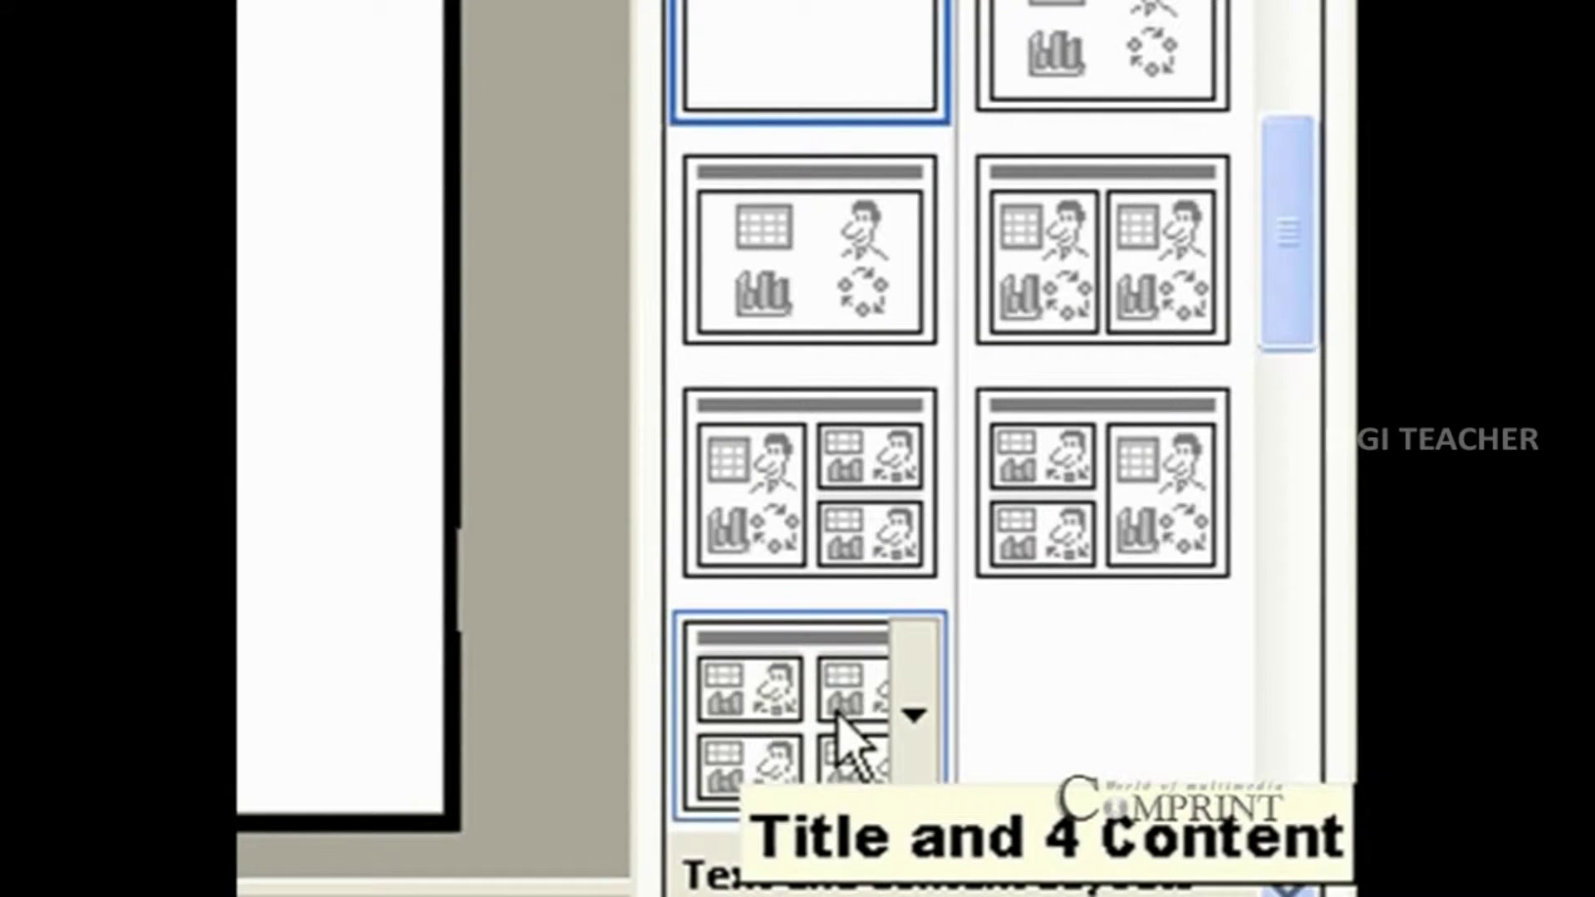
{"action": "mouse_move", "coordinate": [1293, 278]}
{"action": "left_mouse_down"}
{"action": "mouse_move", "coordinate": [1291, 370]}
{"action": "mouse_move", "coordinate": [1288, 299]}
{"action": "left_mouse_up"}
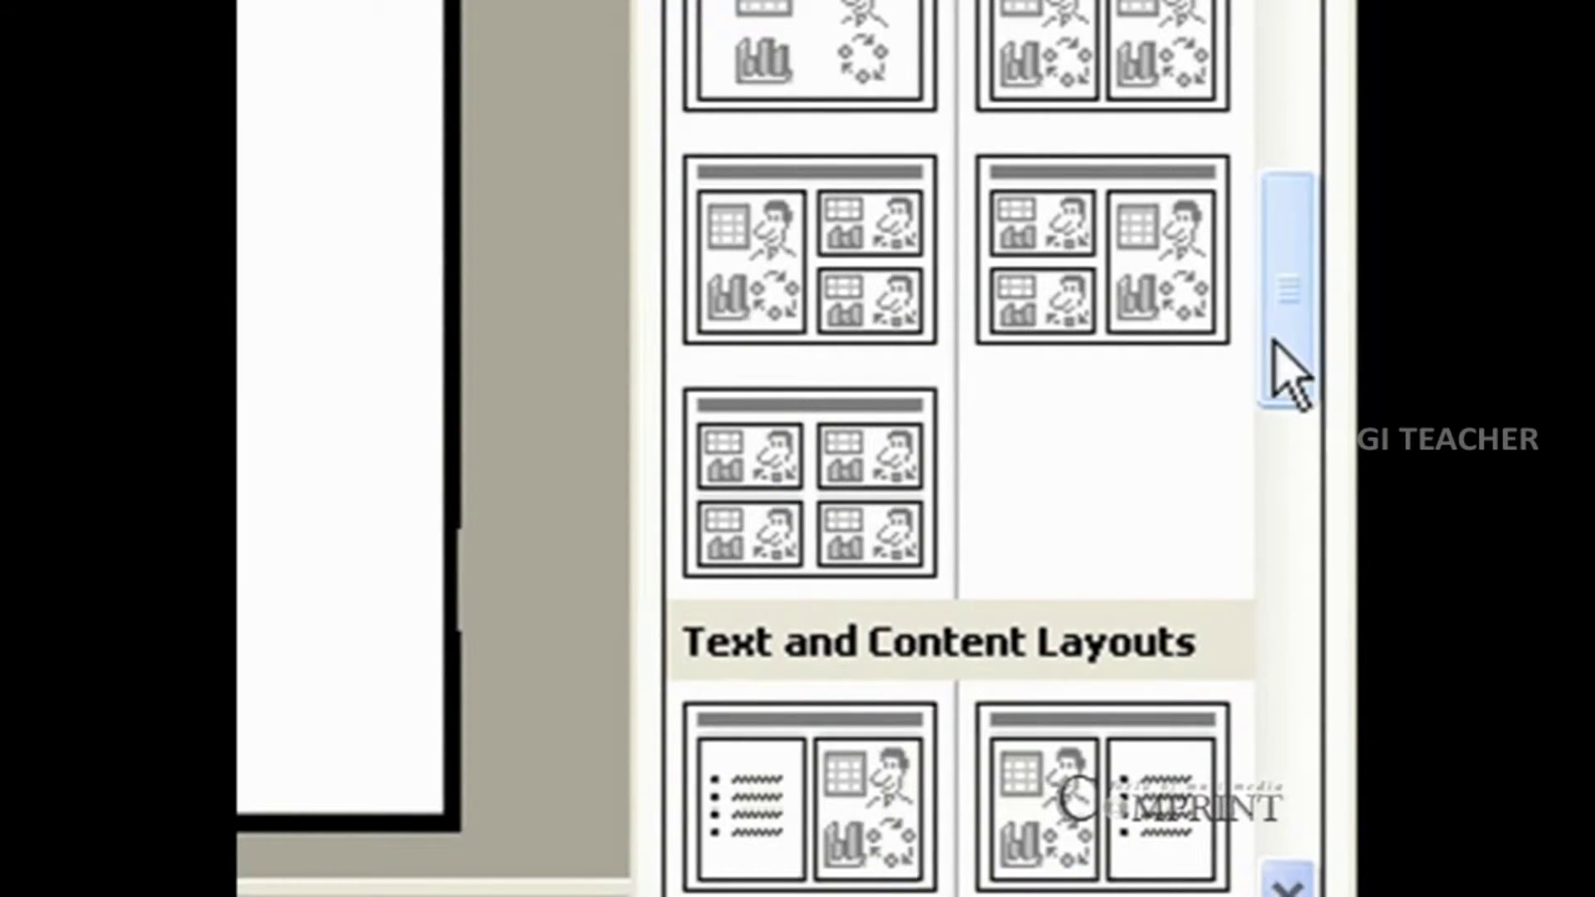
{"action": "left_click_drag", "start_coordinate": [1272, 353], "coordinate": [1291, 422]}
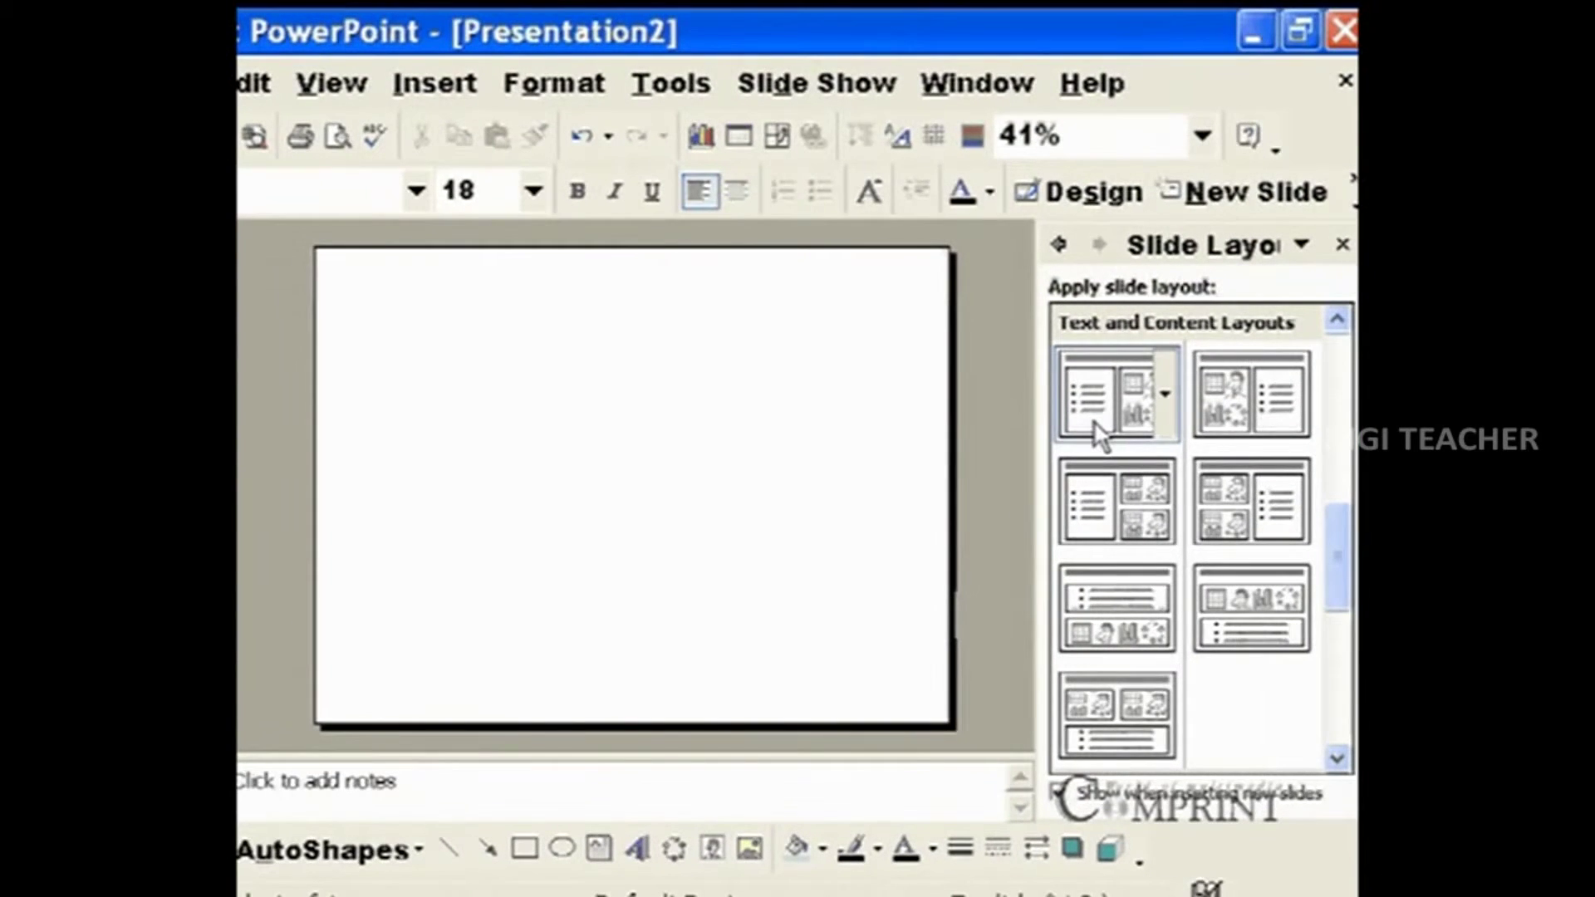
{"action": "left_click", "coordinate": [1093, 420]}
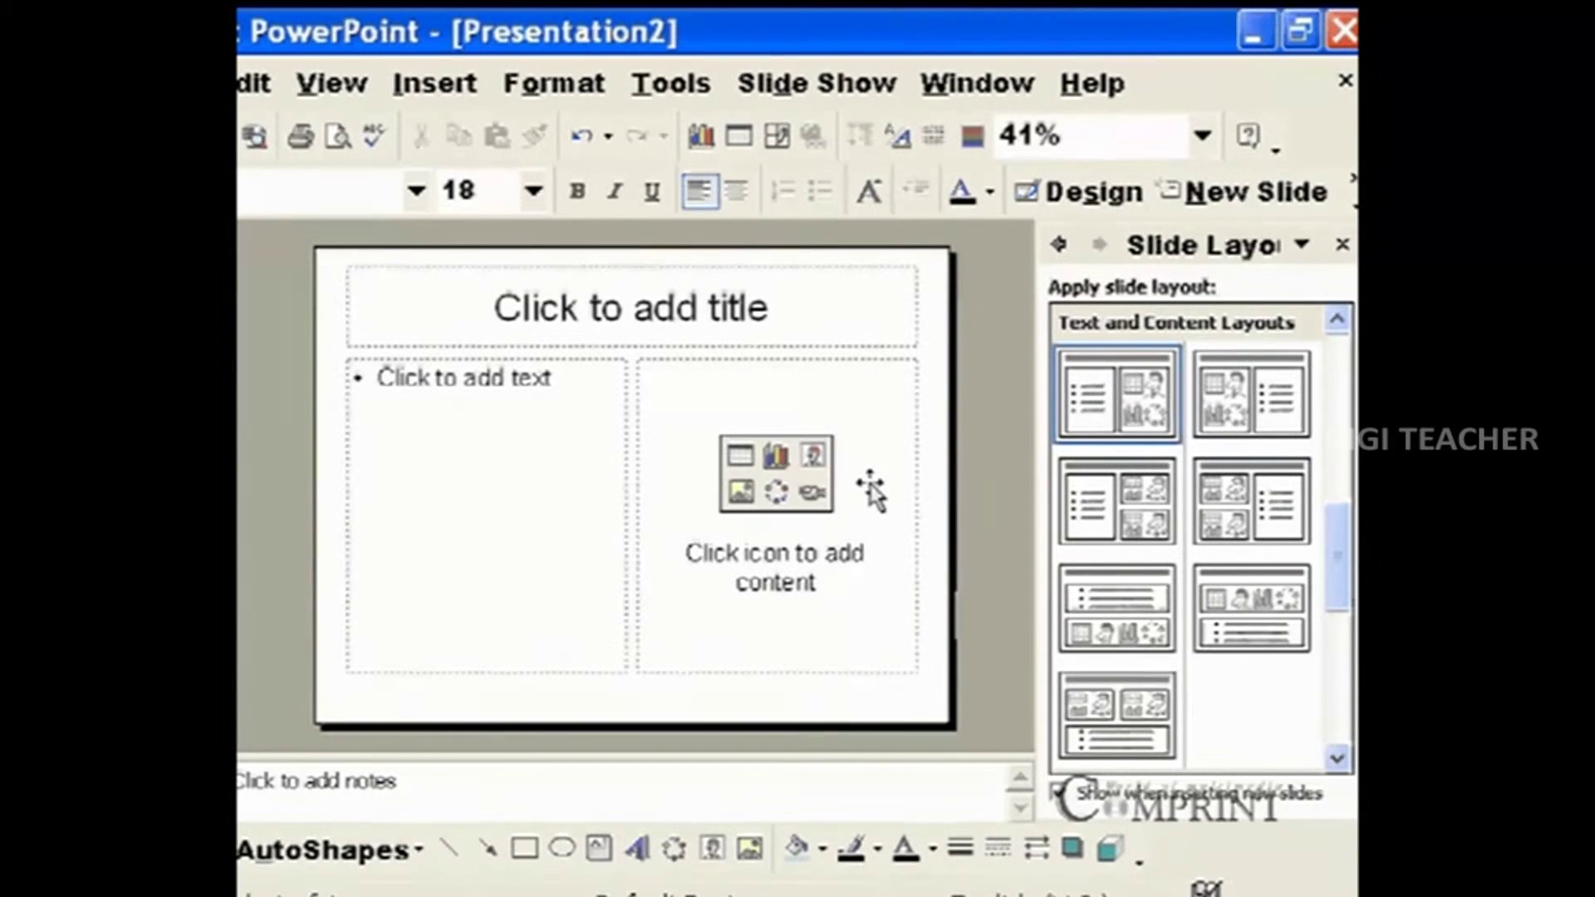
{"action": "left_click", "coordinate": [662, 397]}
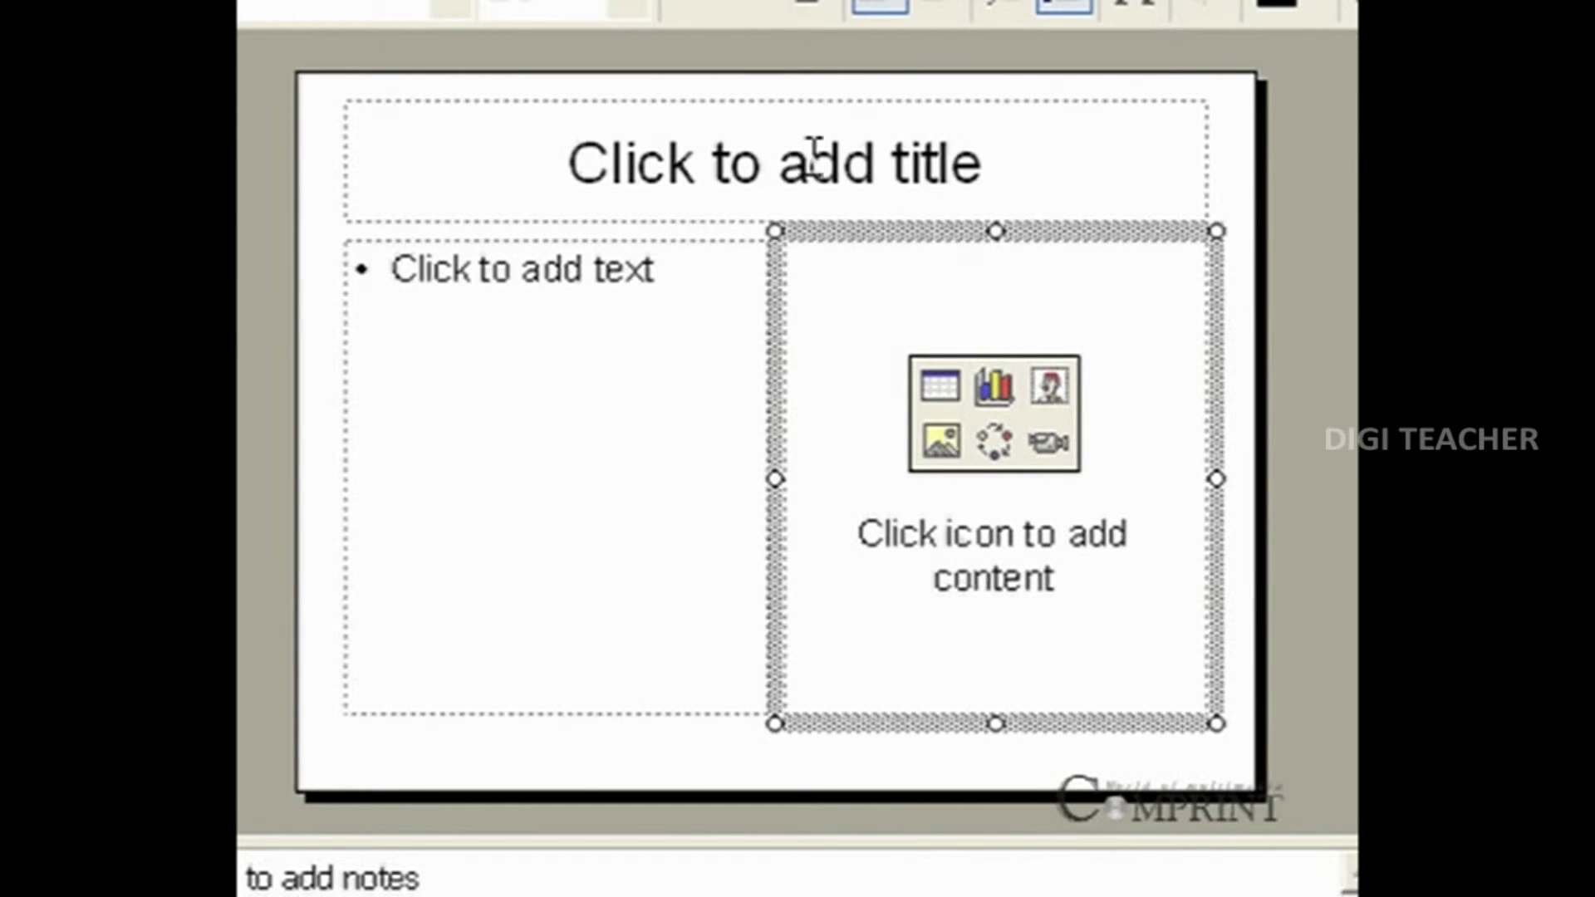
Title the slide 'Computer Education' and add bullets 'Computer education has become the basic common need for every man.' and 'There is no field without the involvement of computers.'.
{"action": "left_click", "coordinate": [771, 170]}
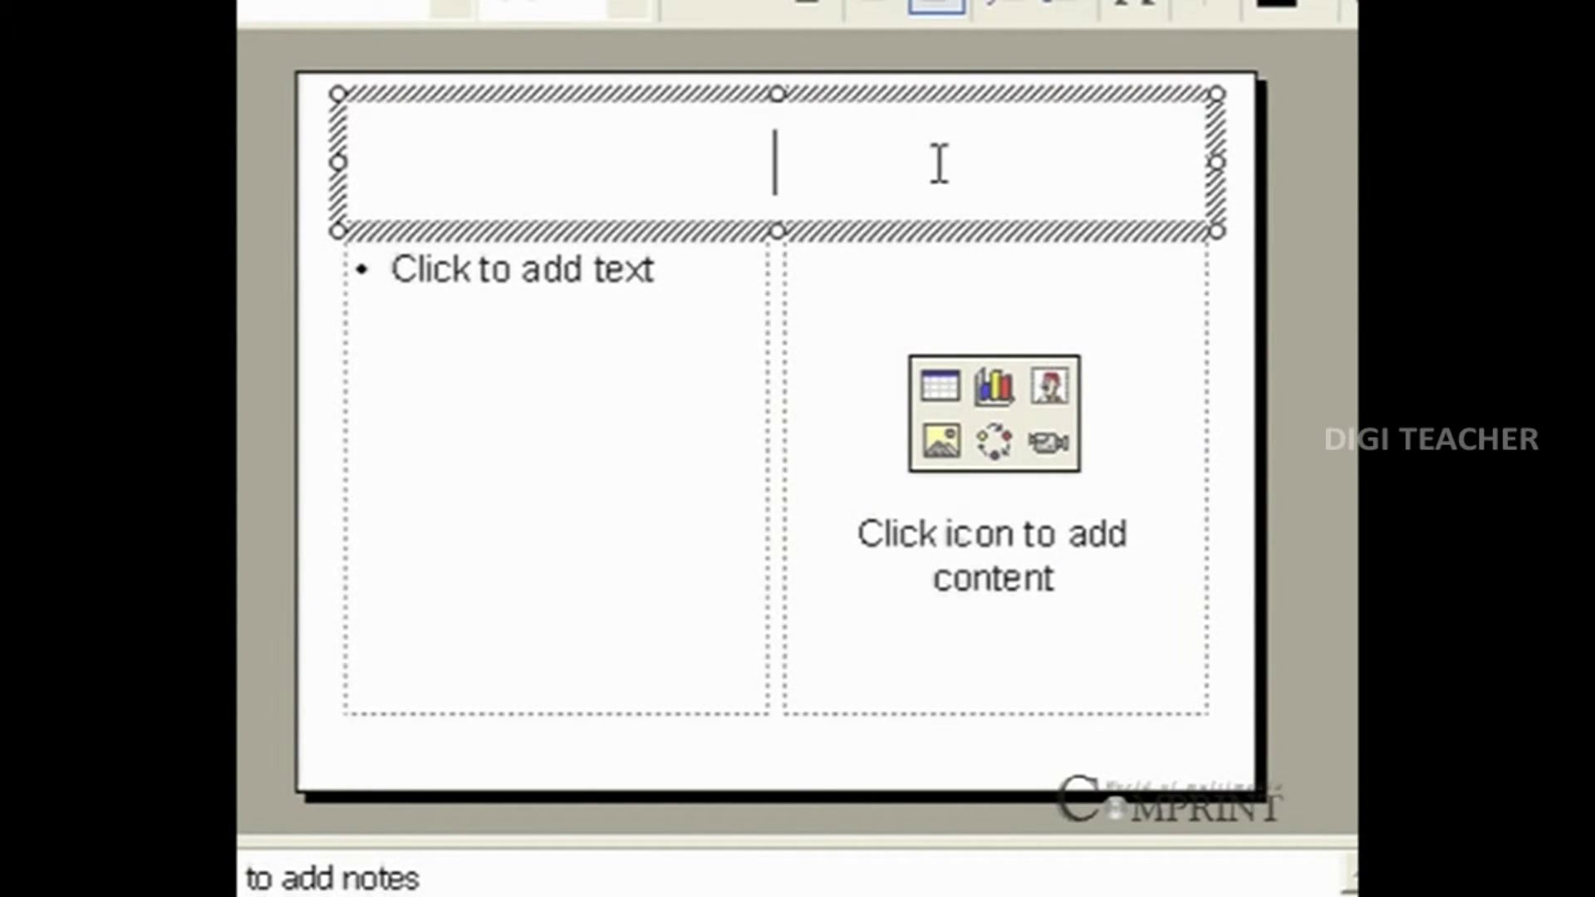
{"action": "type", "text": "Computer Education"}
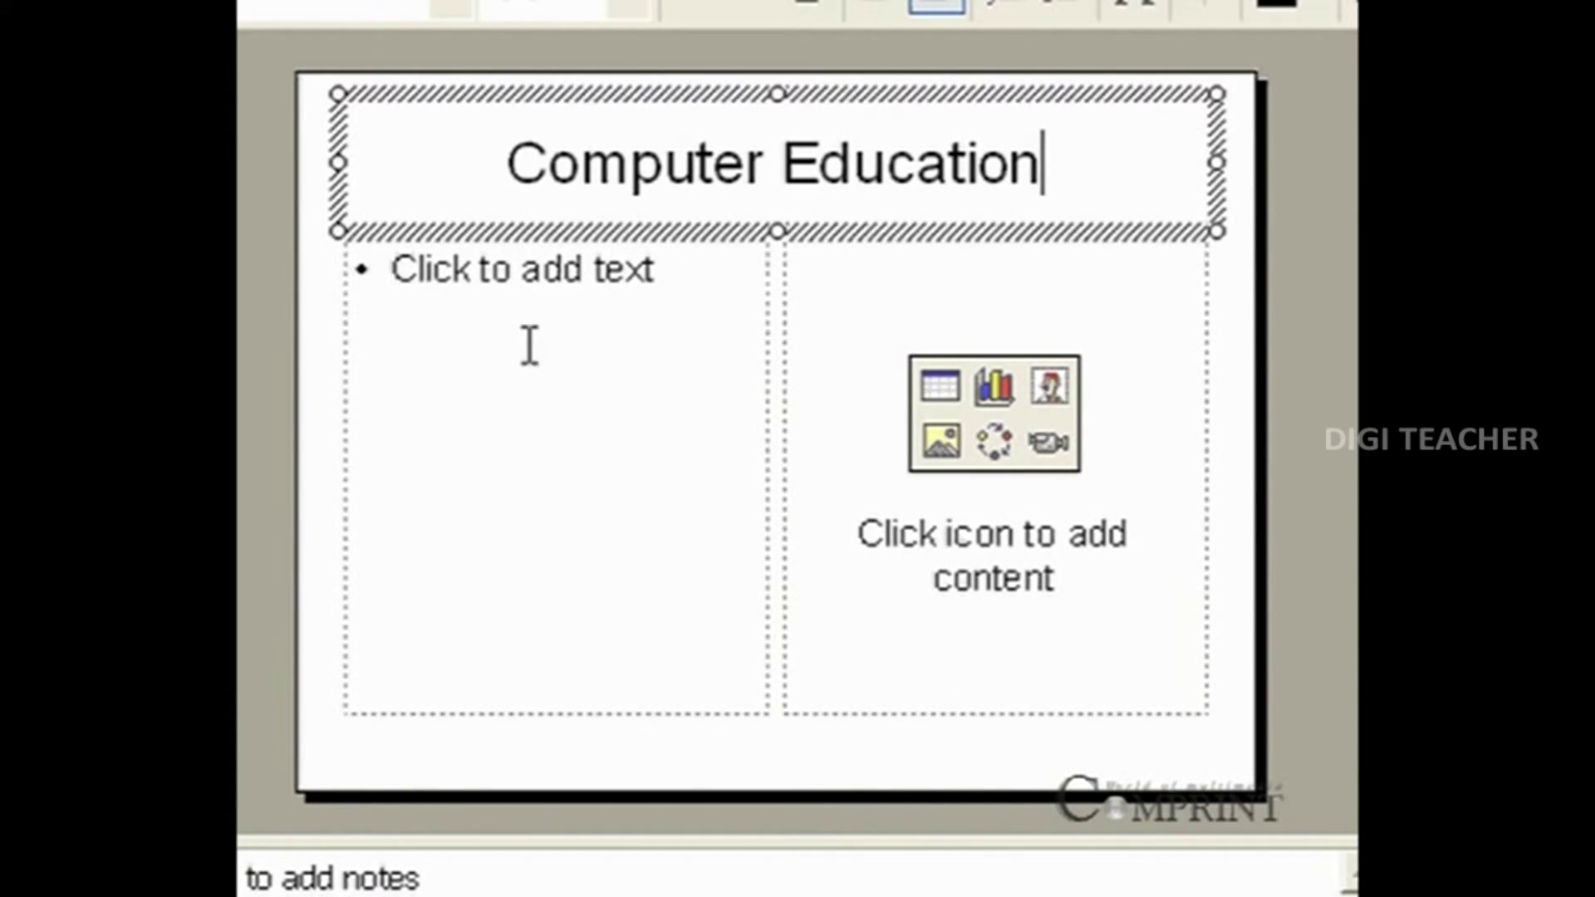
{"action": "left_click", "coordinate": [463, 251]}
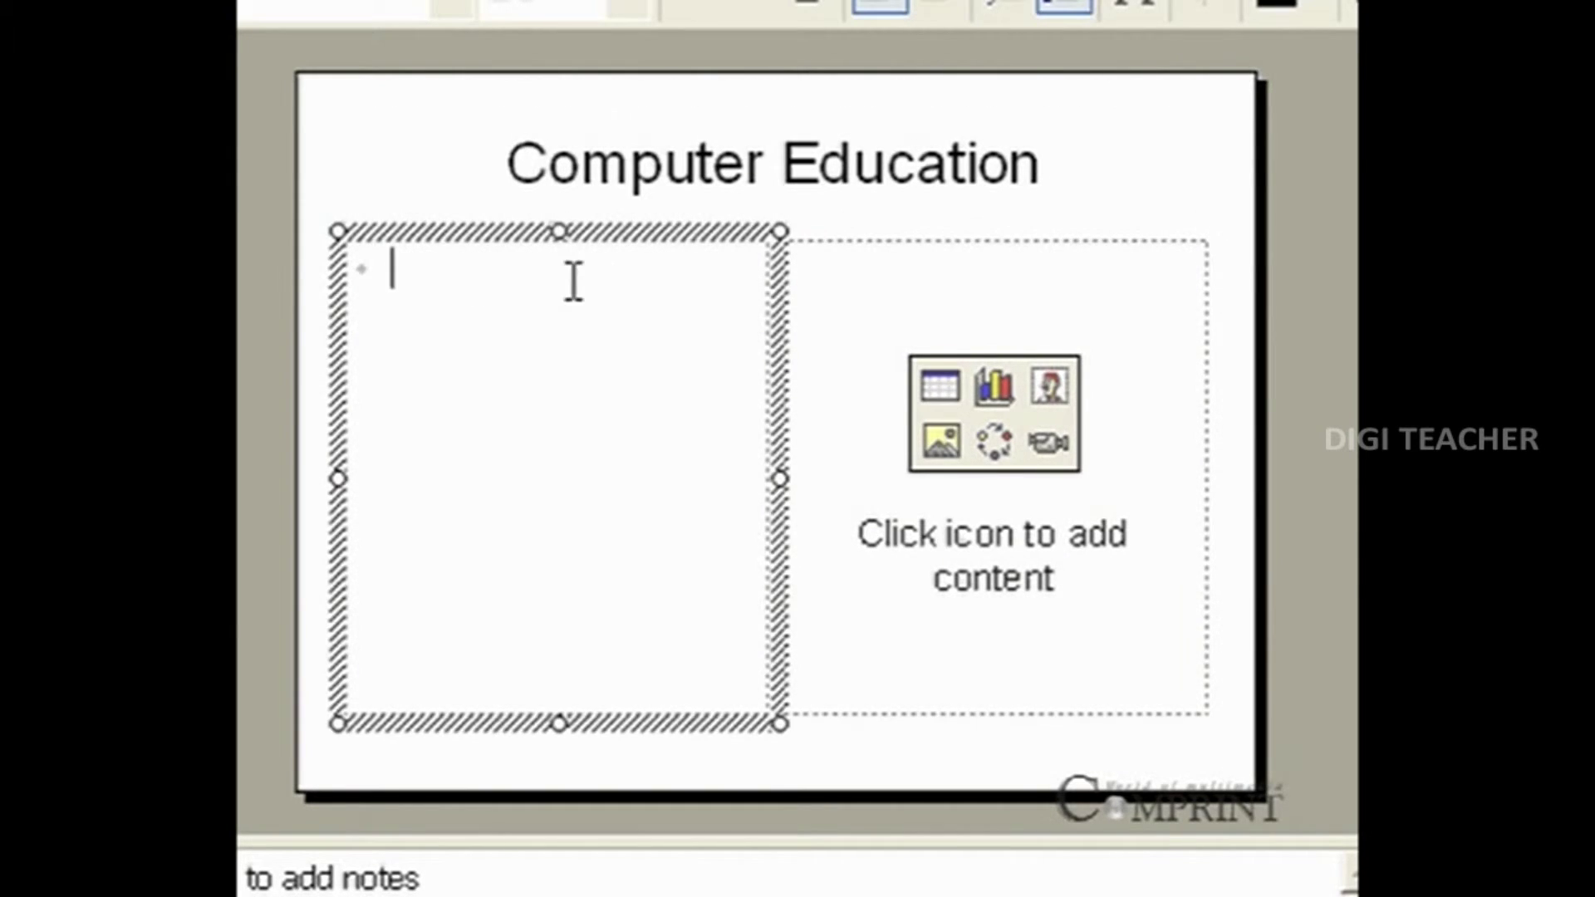
{"action": "type", "text": "Computer education has be"}
{"action": "type", "text": "me the basic common need for every man."}
{"action": "key", "text": "Return"}
{"action": "type", "text": "There is no field without the involvement of computers."}
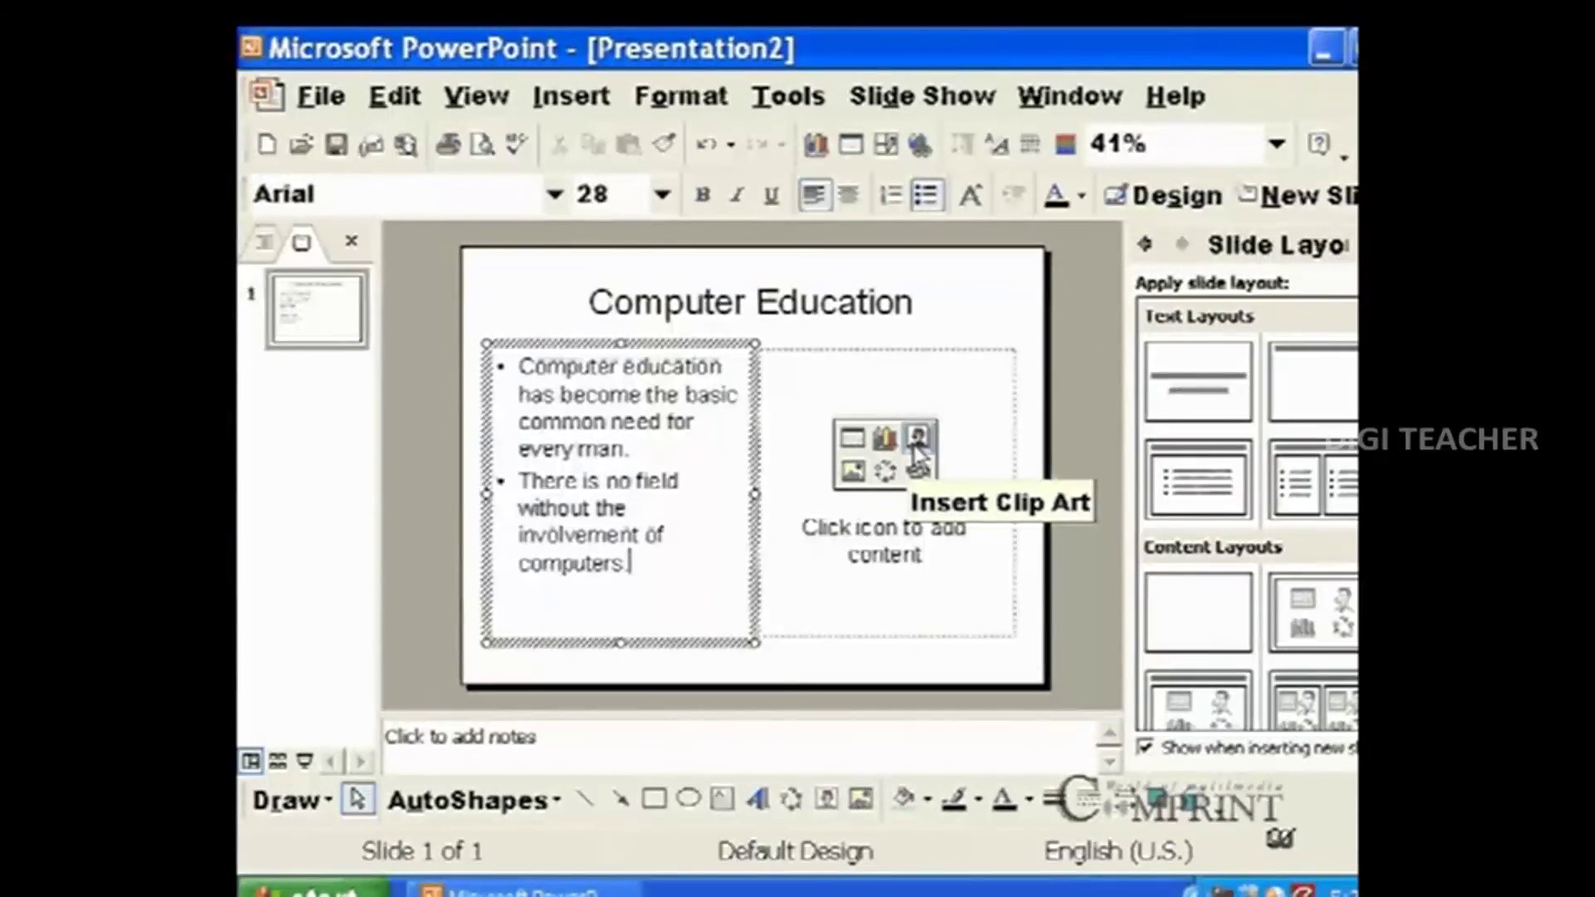
Insert the computer-user clip art, move and enlarge it on the right, then start the slide show.
{"action": "left_click", "coordinate": [919, 447]}
{"action": "scroll", "coordinate": [919, 453], "scroll_direction": "down", "scroll_amount": 3}
{"action": "left_click", "coordinate": [919, 465]}
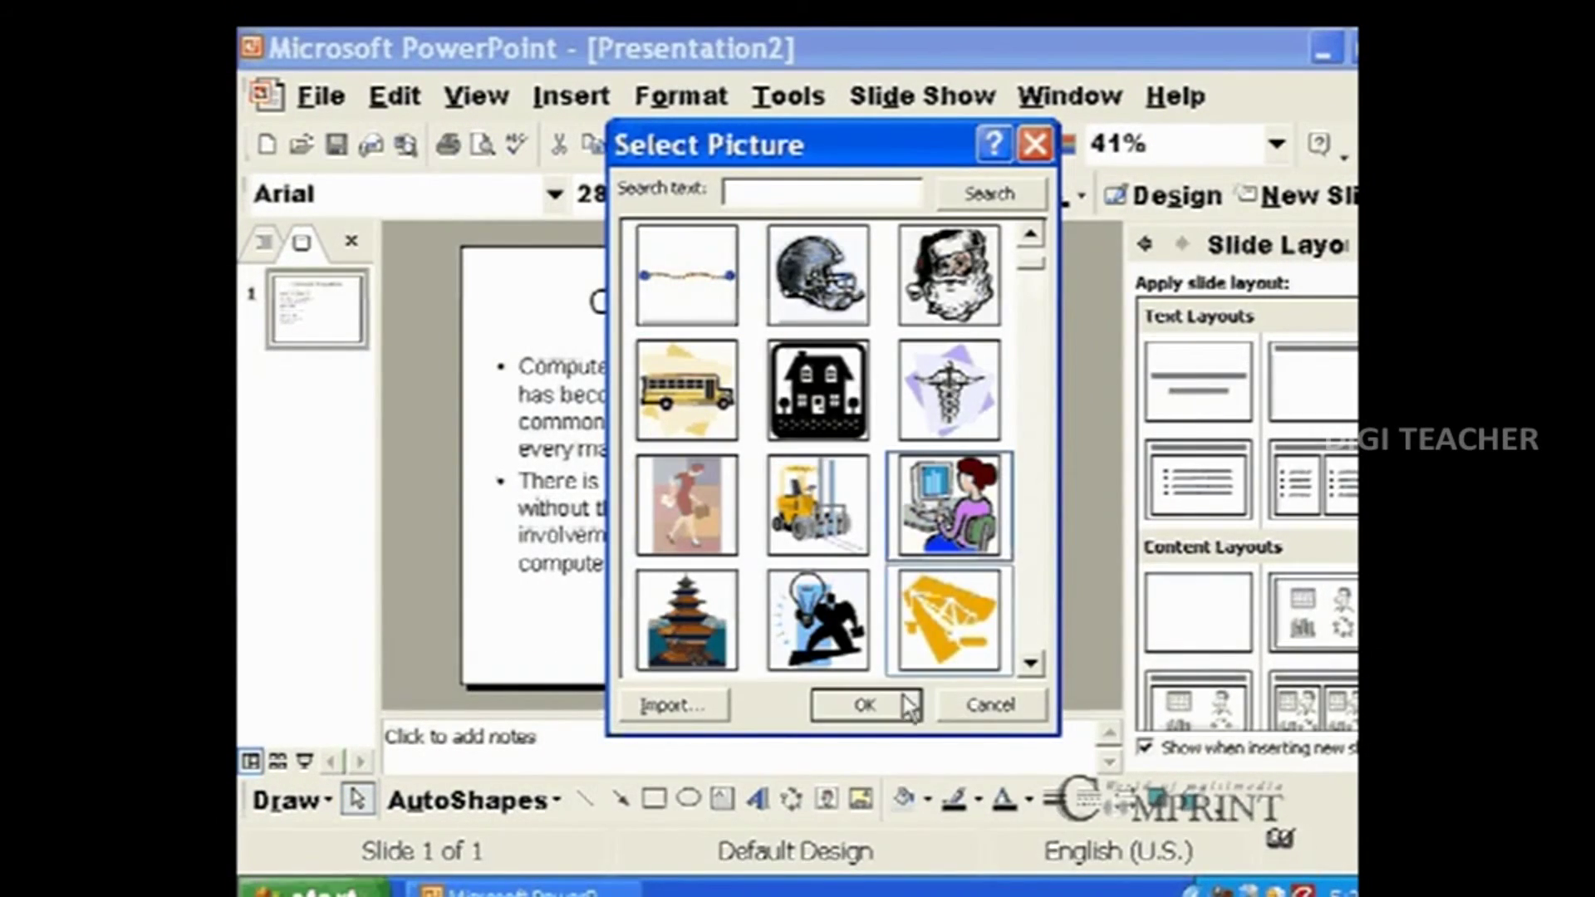
{"action": "left_click", "coordinate": [866, 705]}
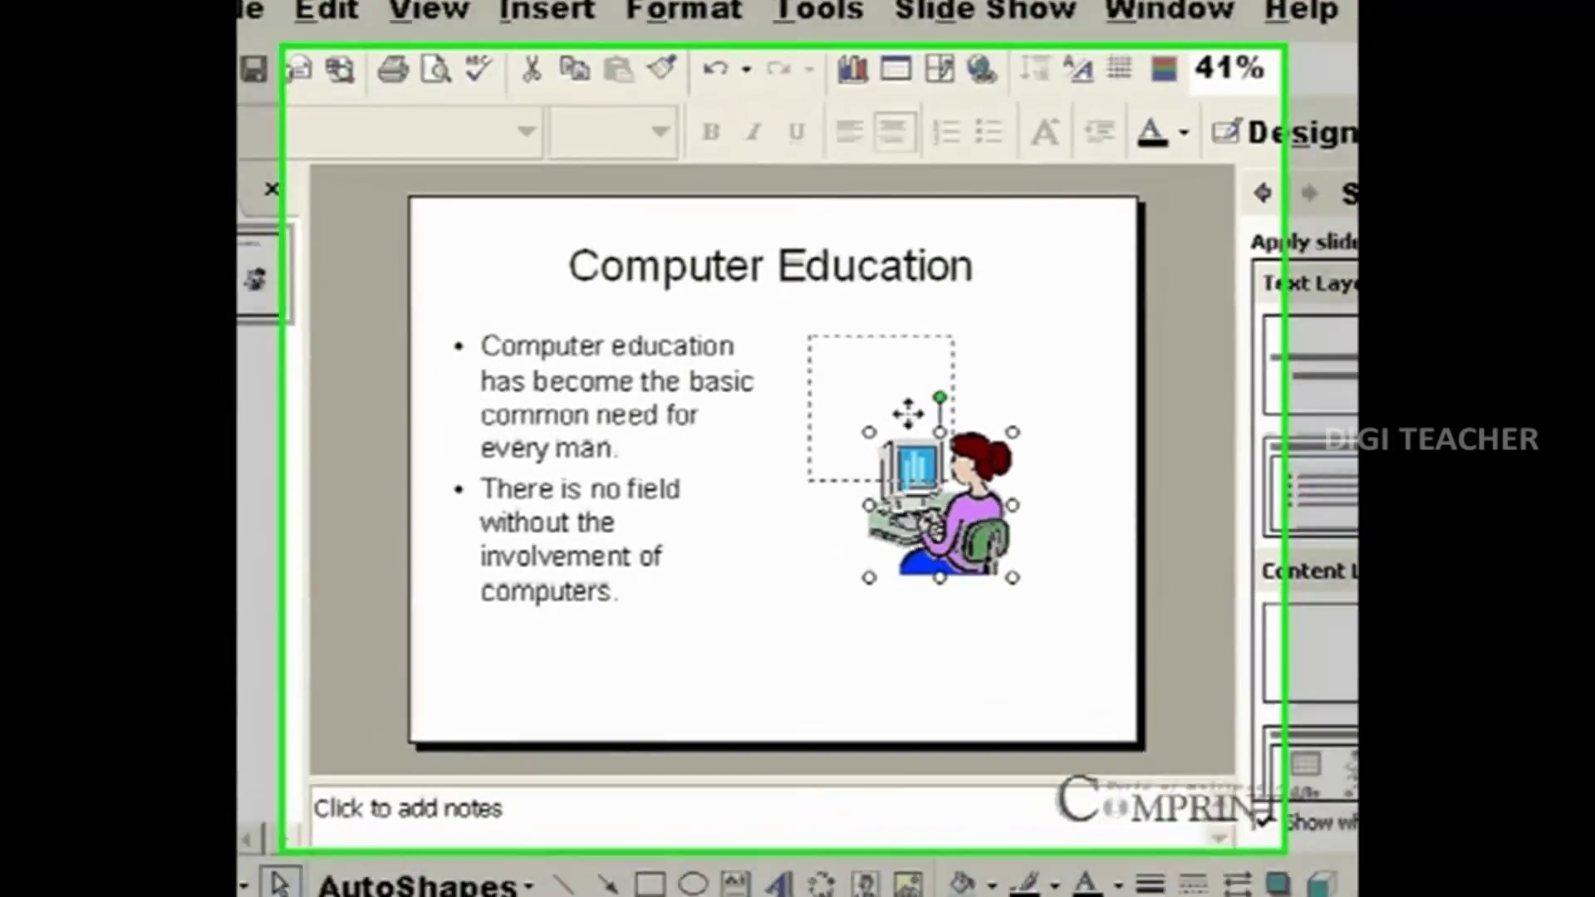
{"action": "left_click_drag", "start_coordinate": [908, 412], "coordinate": [908, 413]}
{"action": "mouse_move", "coordinate": [953, 483]}
{"action": "left_mouse_down"}
{"action": "mouse_move", "coordinate": [1026, 642]}
{"action": "mouse_move", "coordinate": [1070, 664]}
{"action": "left_mouse_up"}
{"action": "key", "text": "F5"}
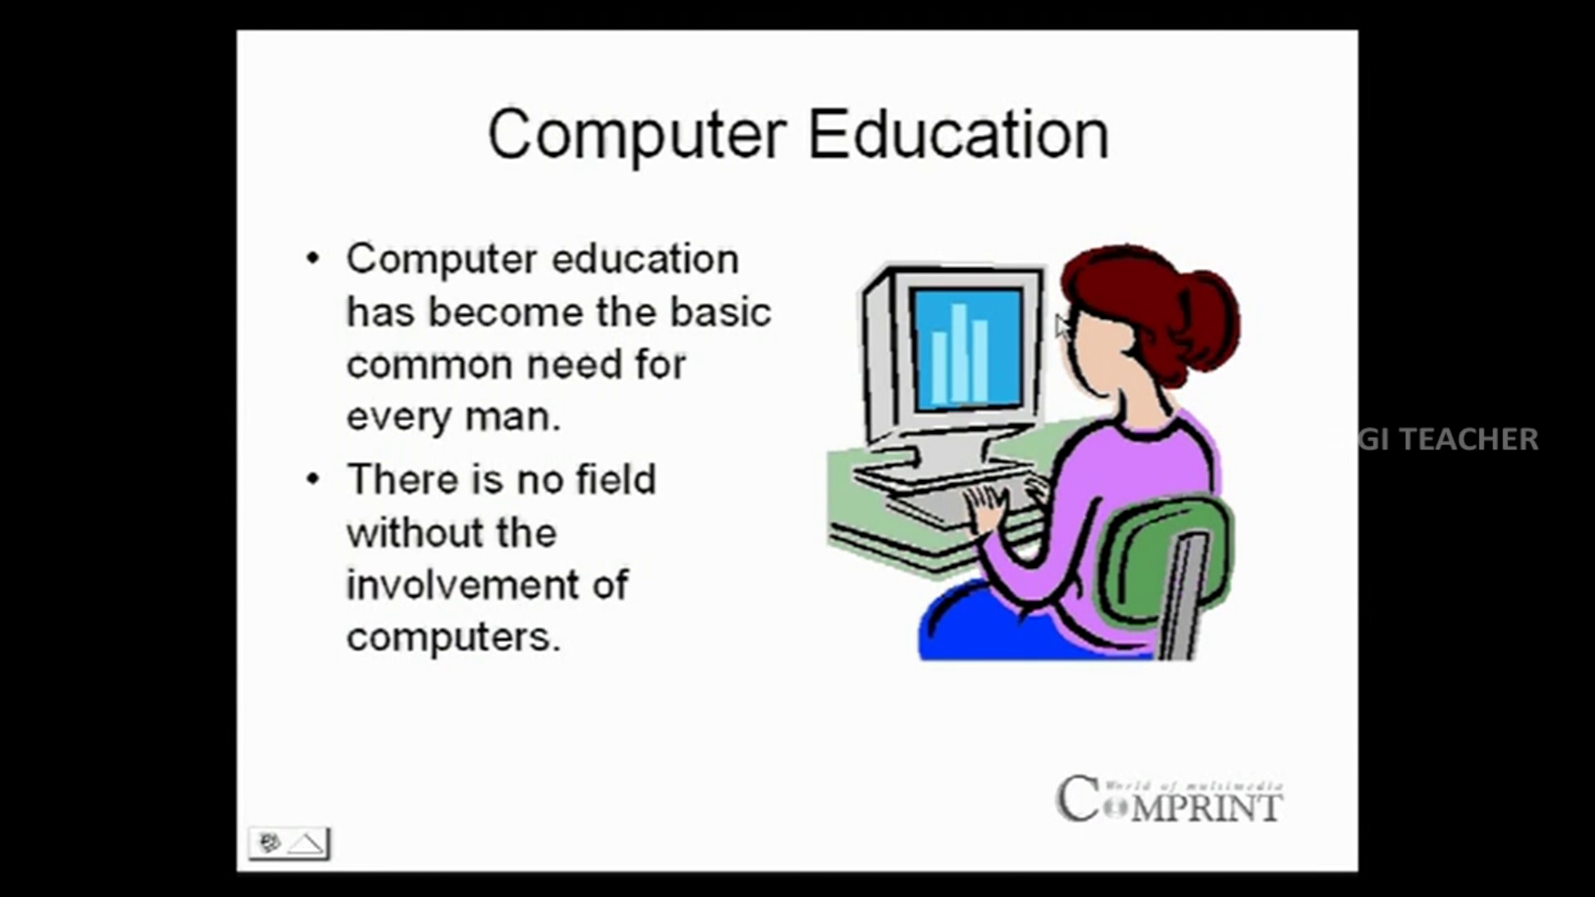
End the slide show and return to the editing view.
{"action": "key", "text": "Escape"}
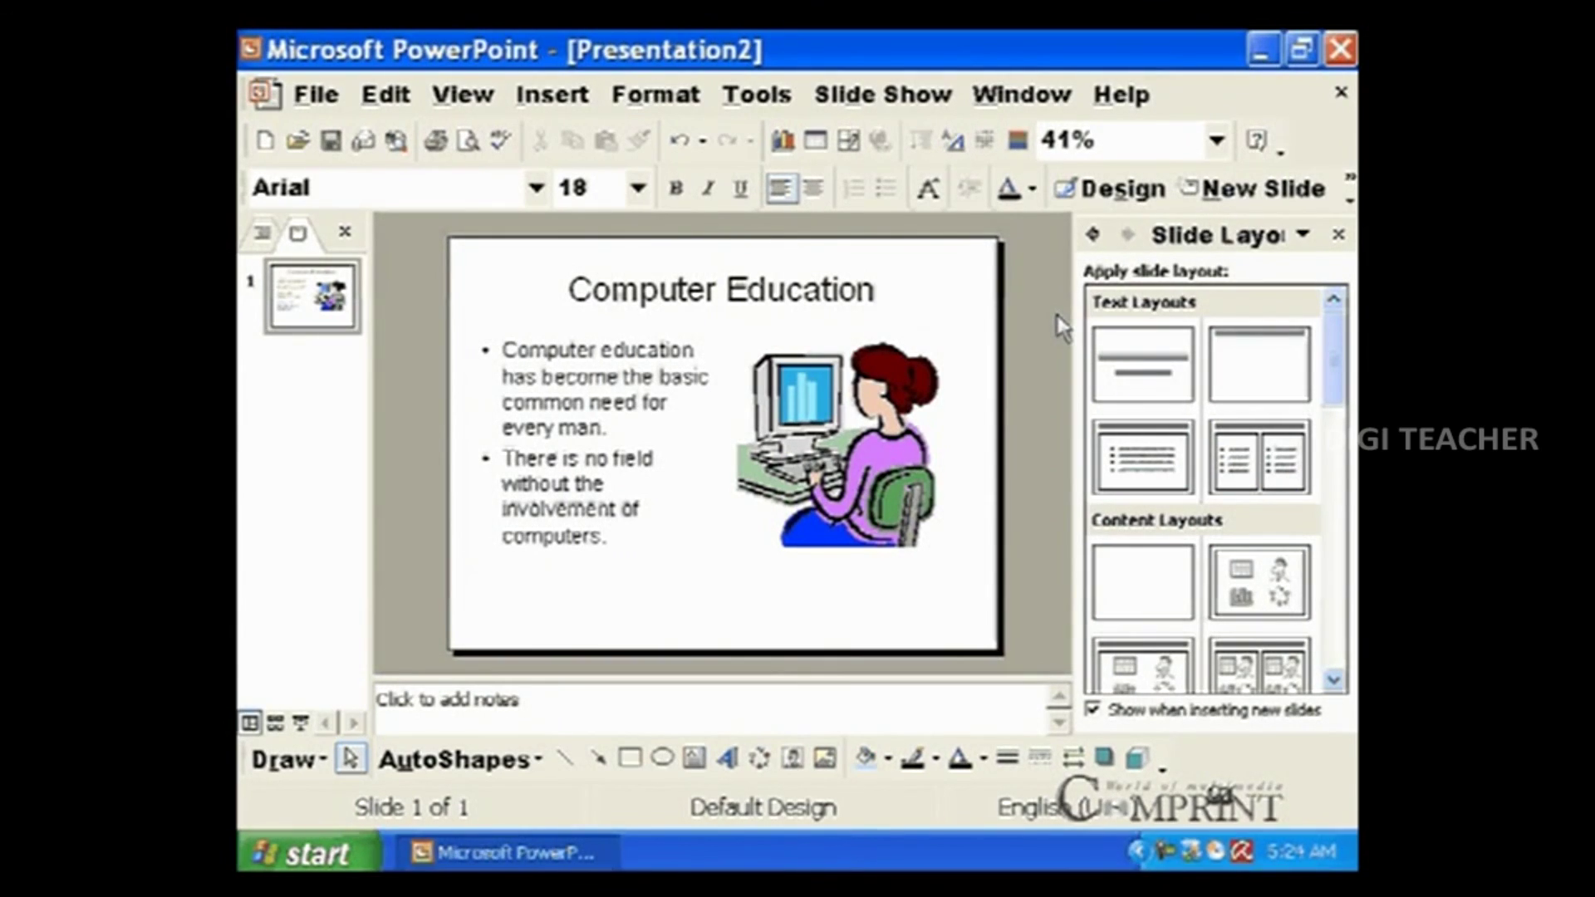